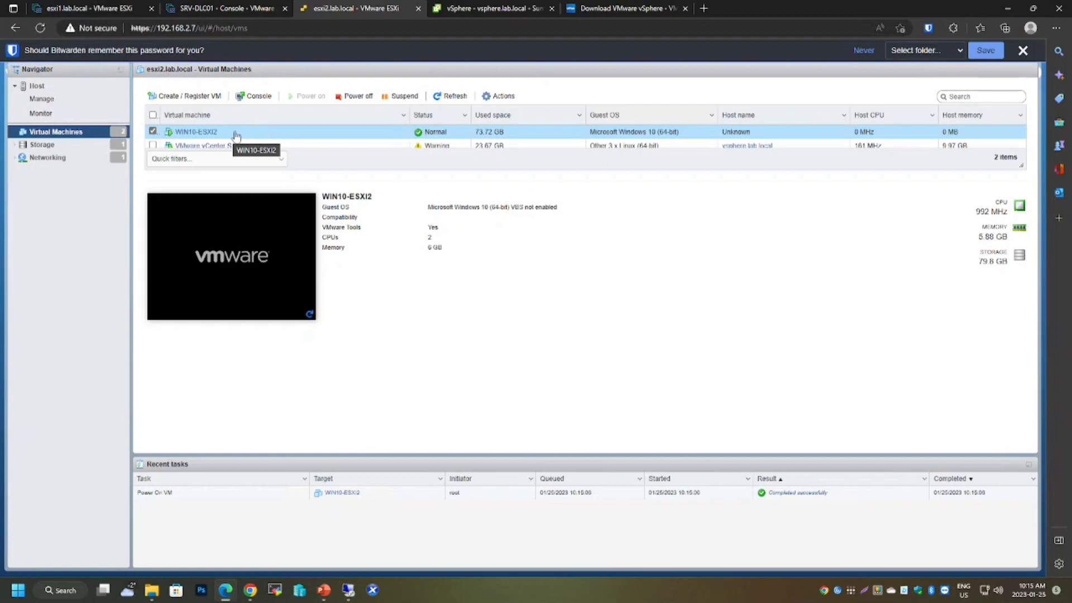
Open the WIN10-ESXI2 console and send the unlock key combination to the guest to bring up its sign-in screen.
click(261, 267)
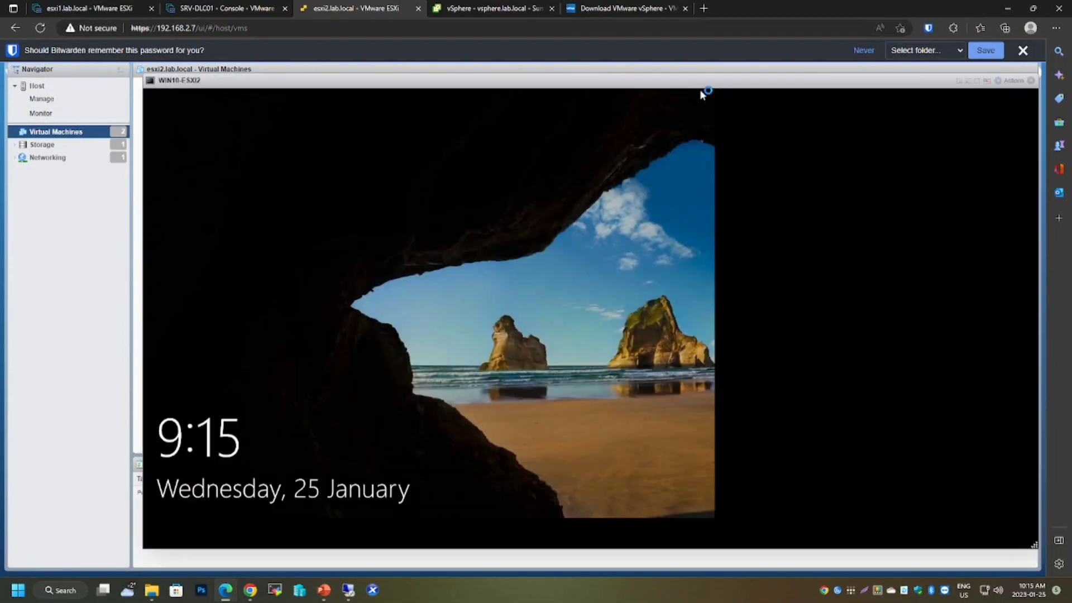
click(1011, 80)
mouse_move(961, 158)
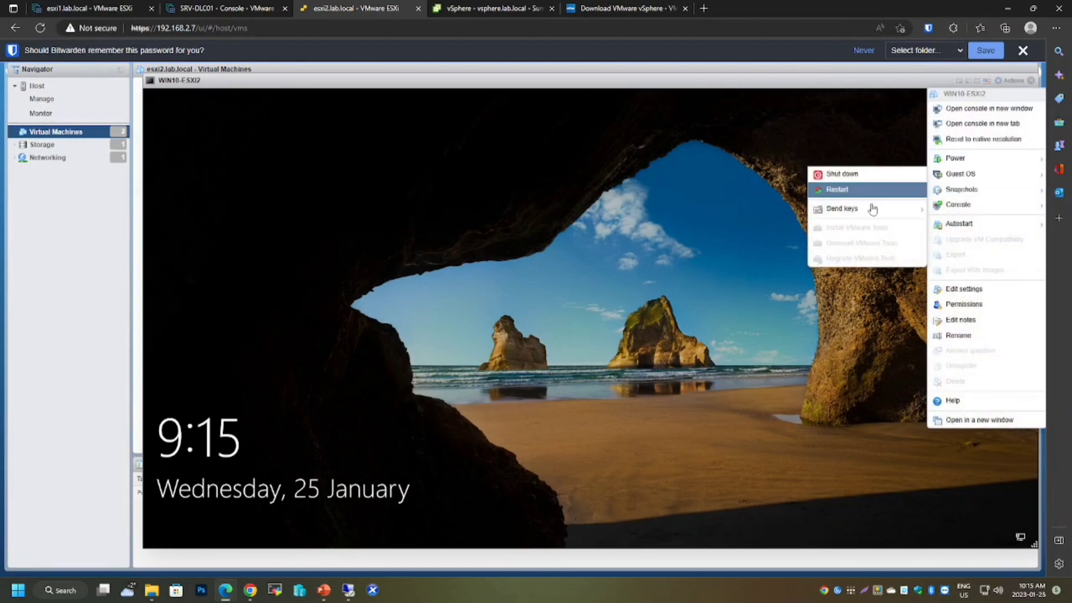
mouse_move(871, 209)
click(761, 210)
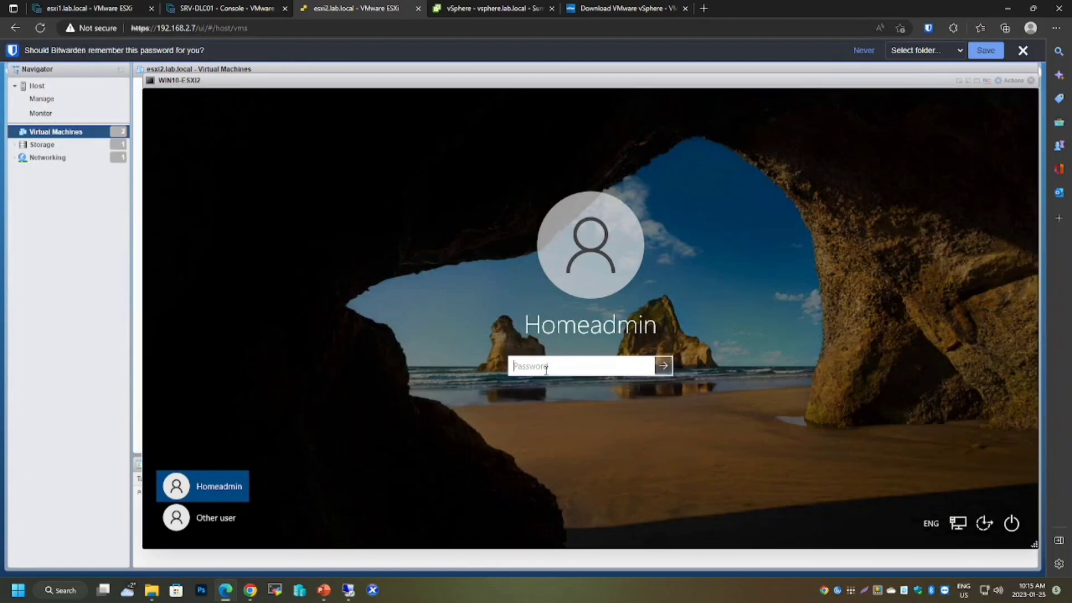
Sign in to the Windows 10 guest by entering the account password.
text(••••••••••••••)
key(Return)
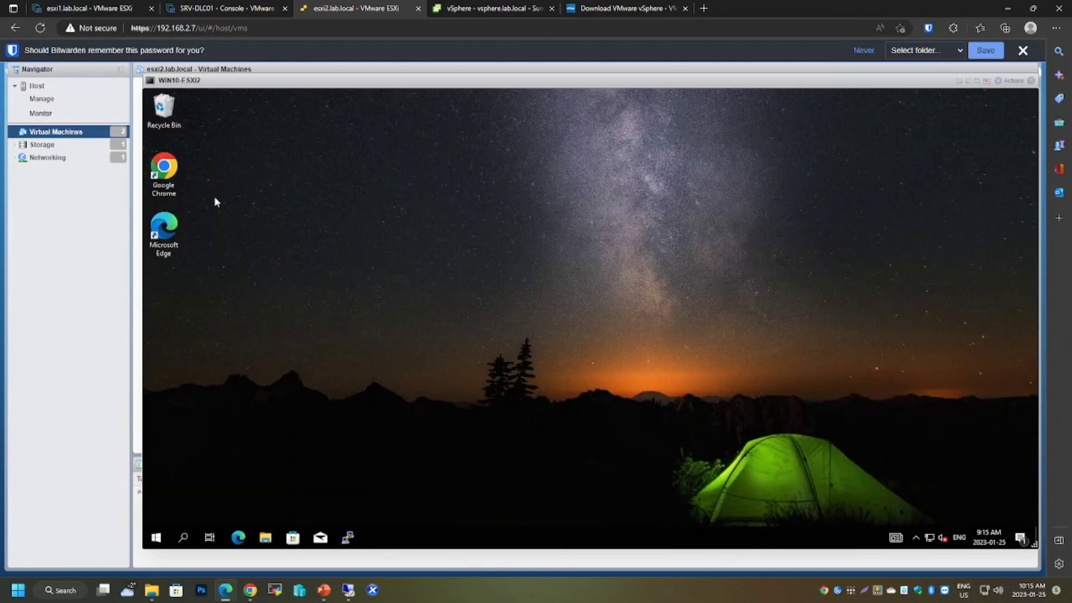
click(165, 182)
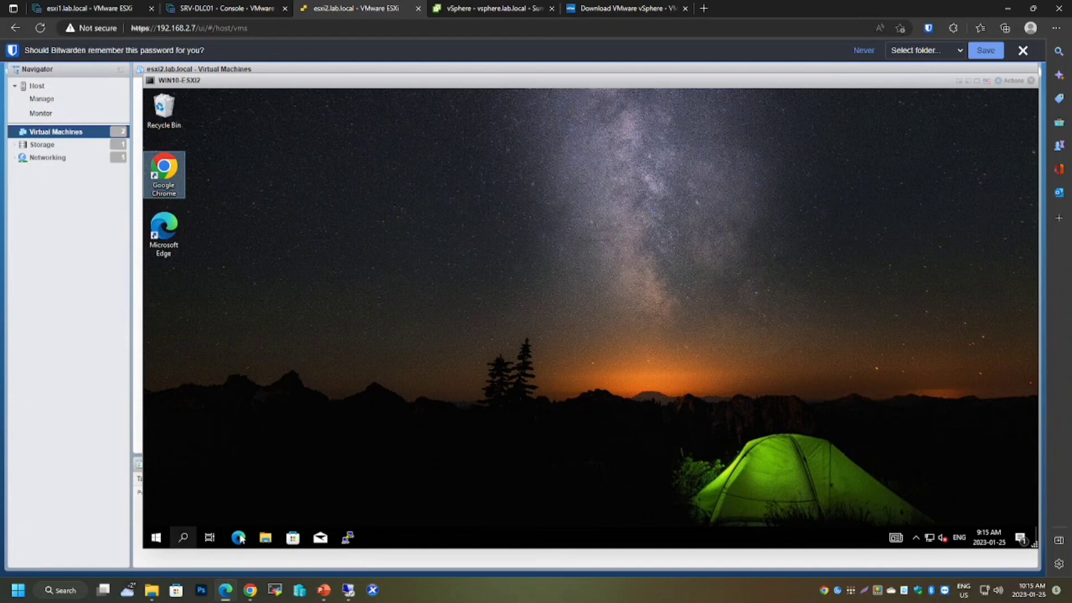
click(349, 539)
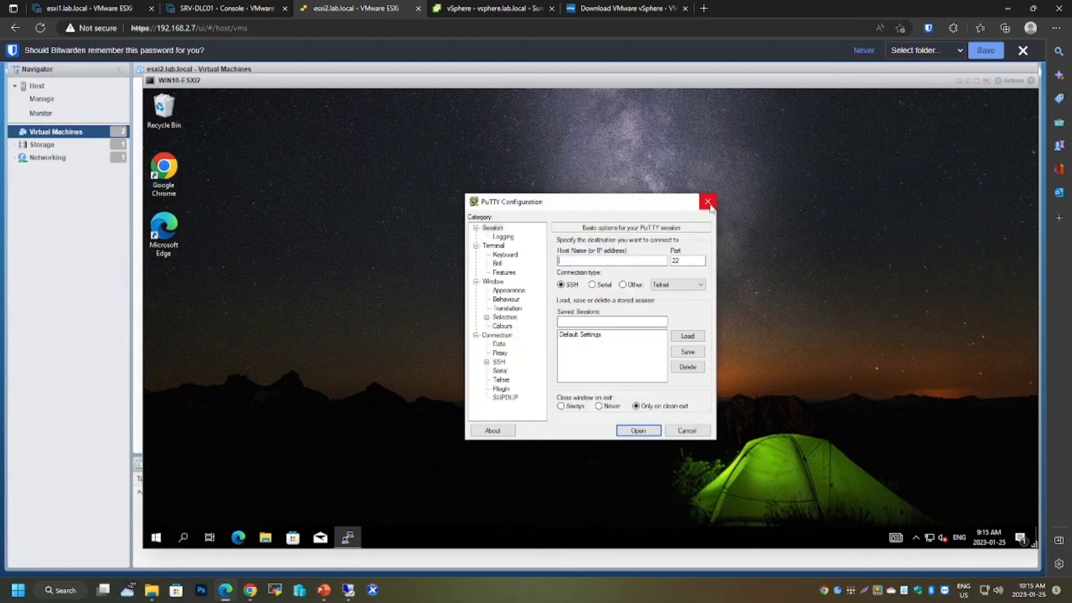
click(707, 202)
click(185, 538)
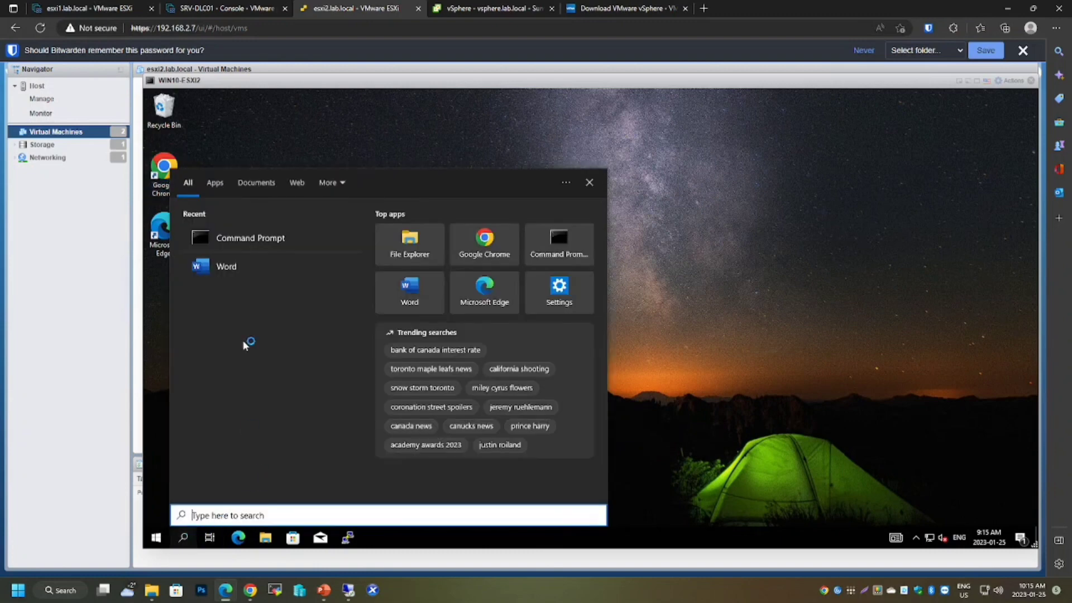
click(746, 308)
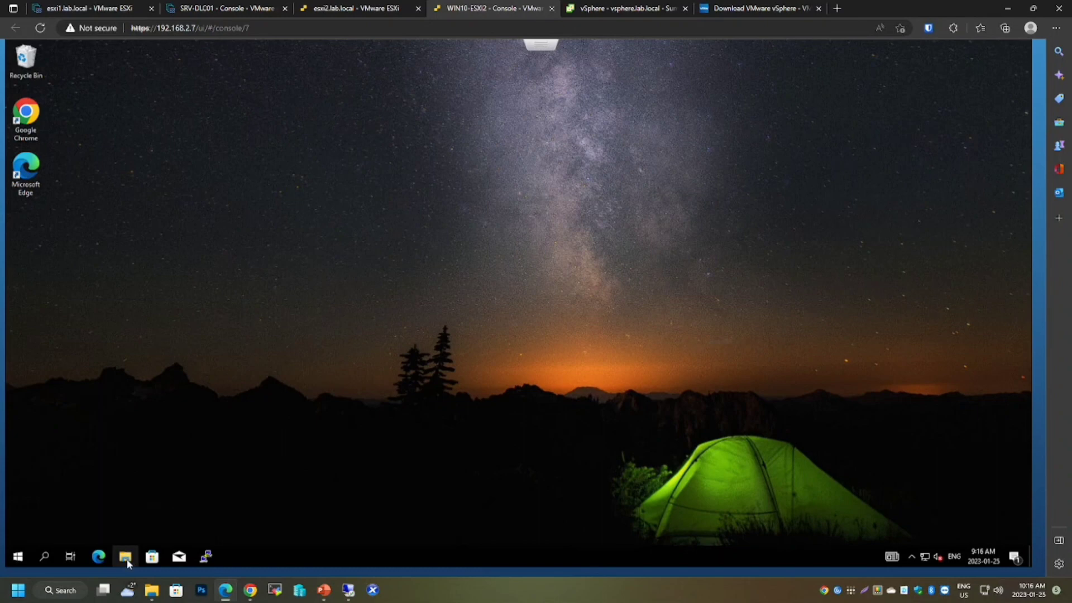
Open File Explorer in the guest and browse to the network folder \\nas\Software\Citrix.
click(126, 560)
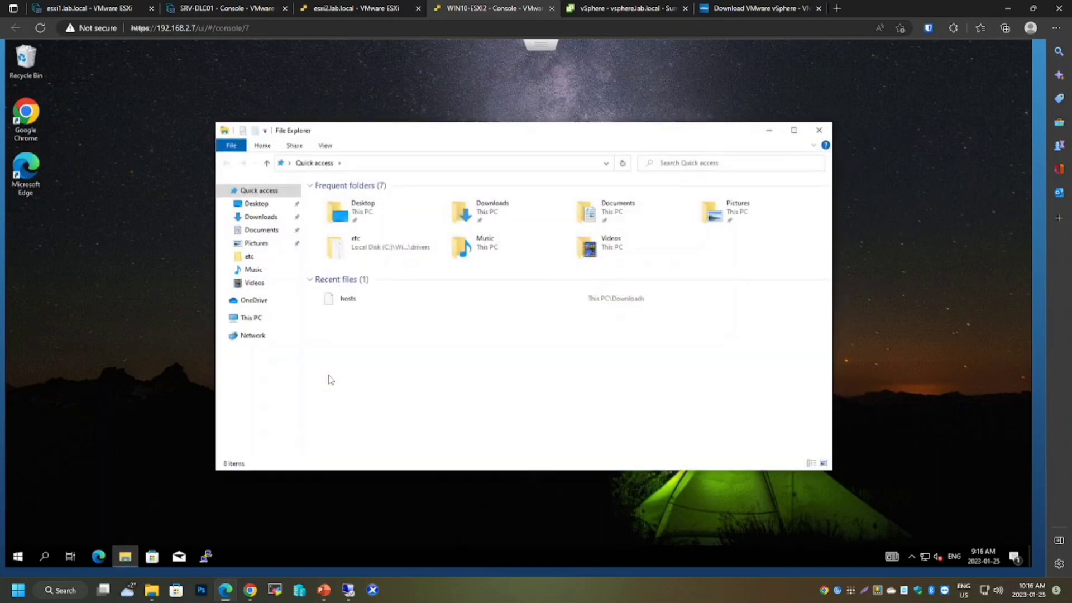
click(258, 324)
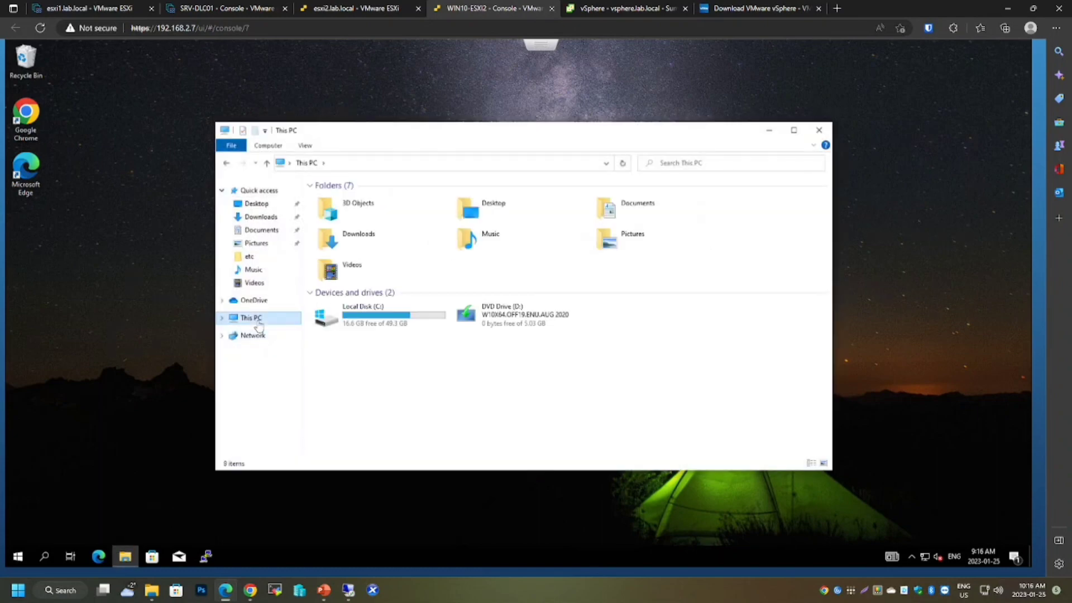
click(452, 163)
text(\)
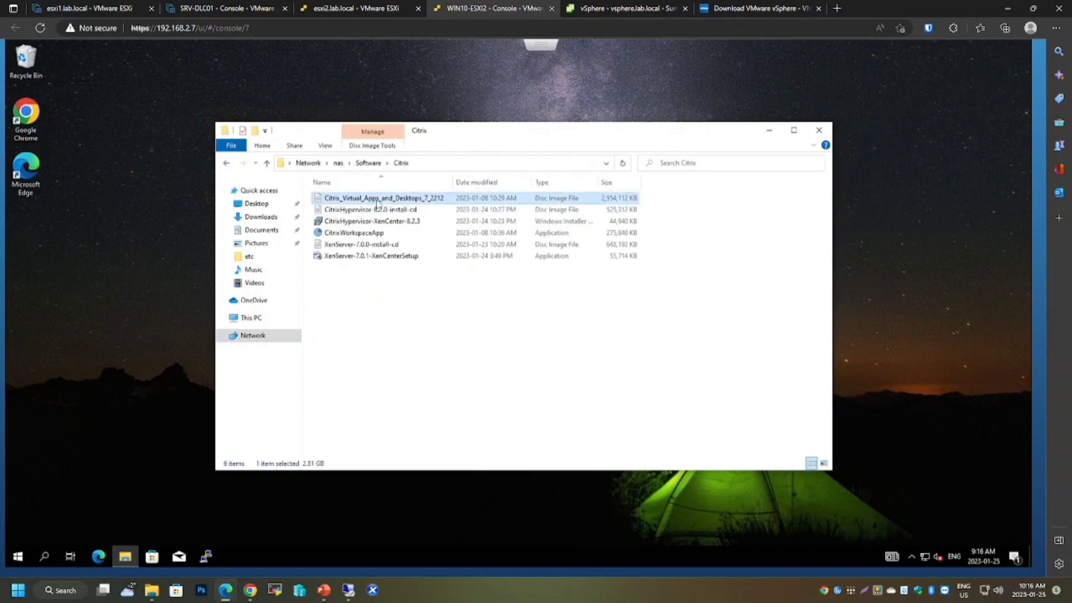
double_click(376, 200)
Mount the Citrix_Virtual_Apps_and_Desktops_7_2212 disc image as a data disc on drive V:.
right_click(376, 199)
click(434, 294)
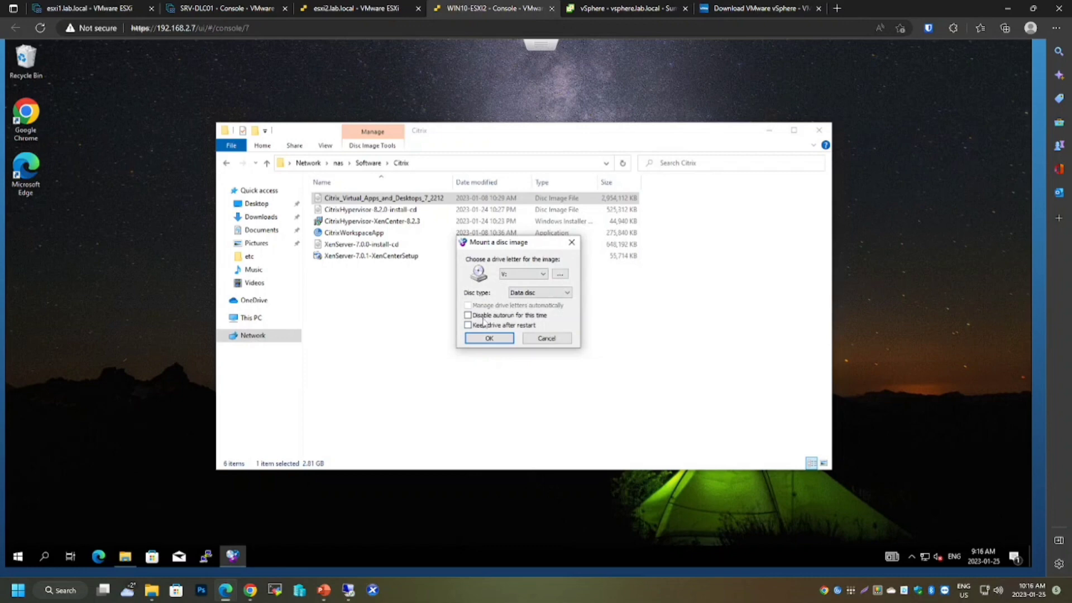
click(489, 339)
Run AutoSelect from the mounted CVAD 2212 drive with elevation and start installing the Virtual Delivery Agent for Windows Single-session OS.
click(256, 337)
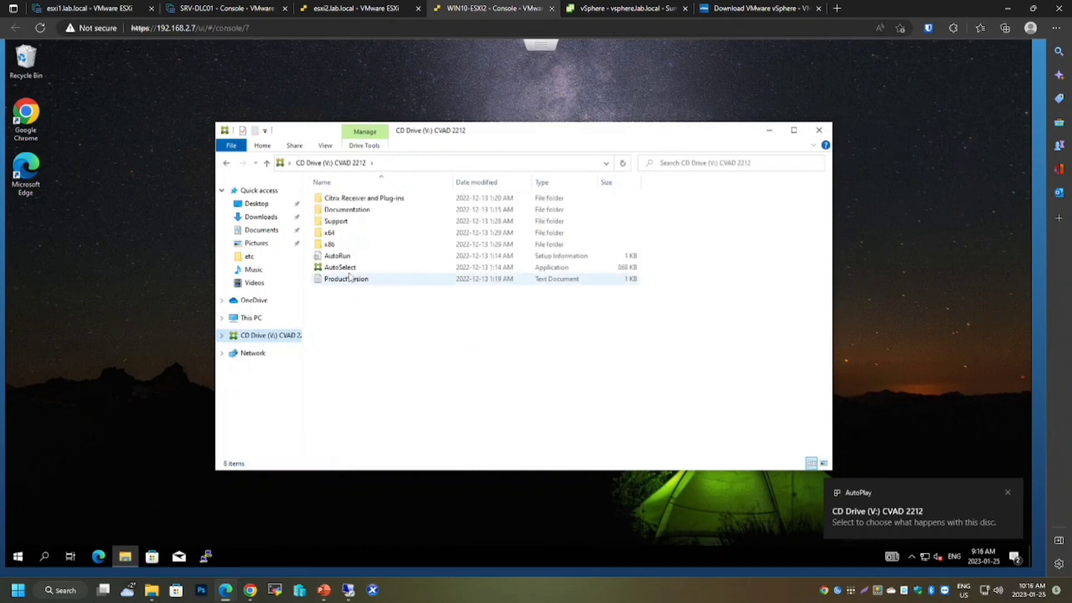
click(348, 279)
click(348, 269)
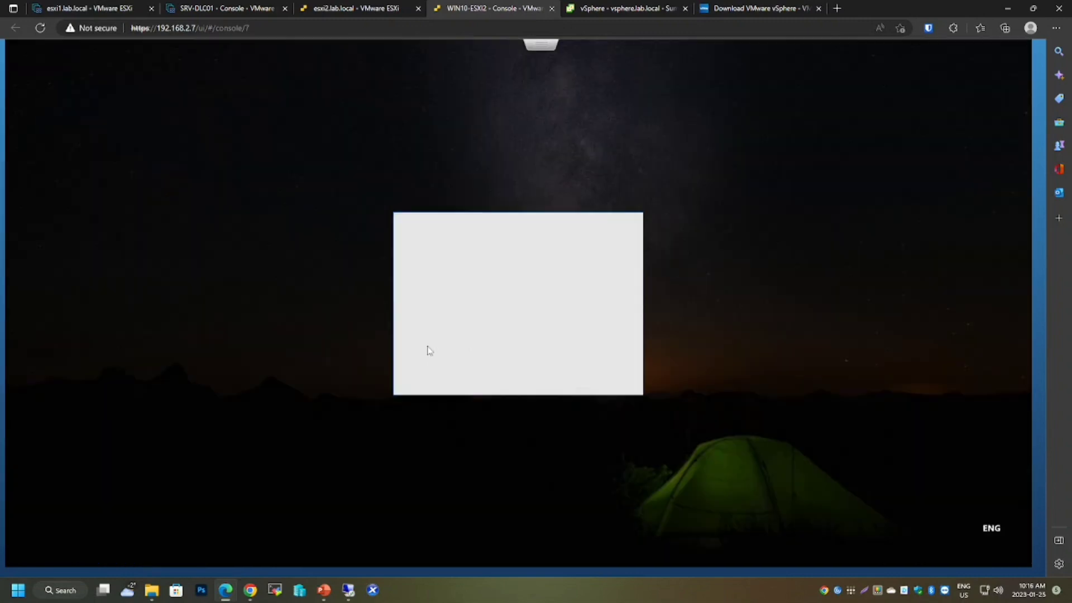
click(455, 373)
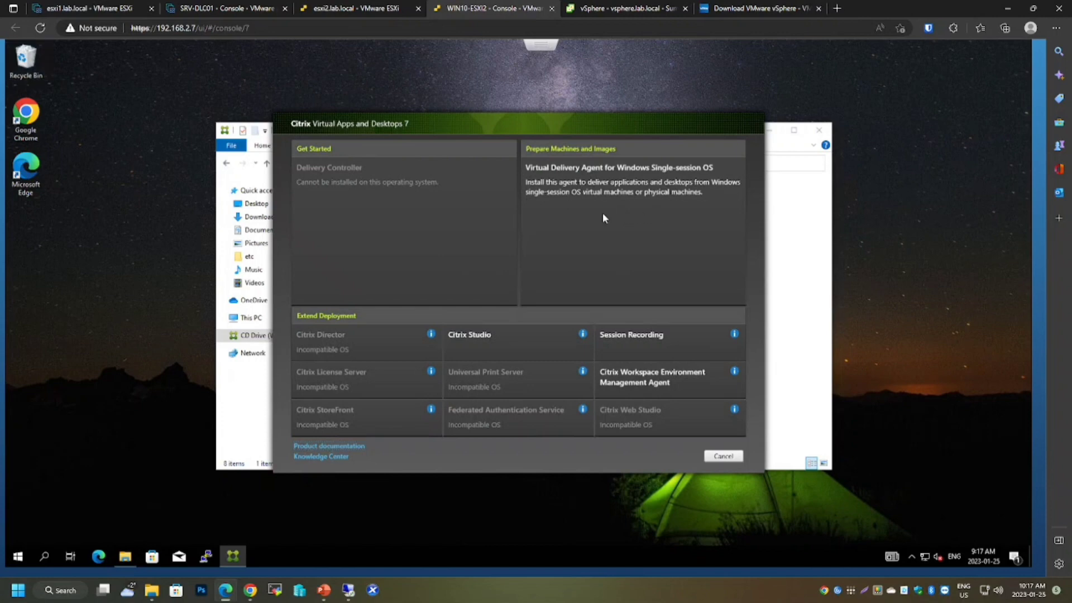
click(603, 218)
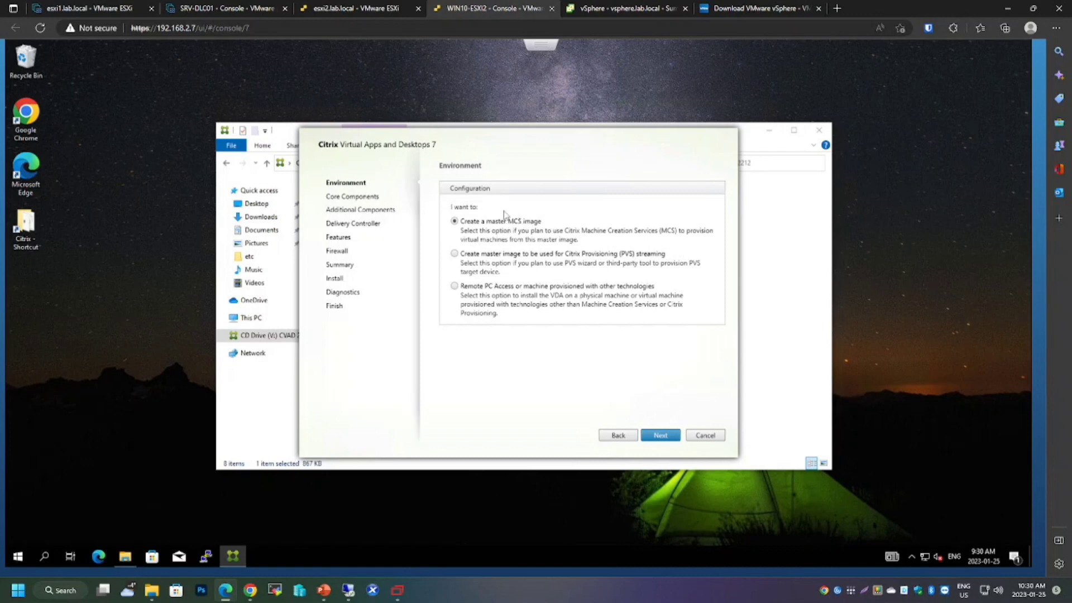
Choose to create a master MCS image and accept the default core and additional components.
click(661, 439)
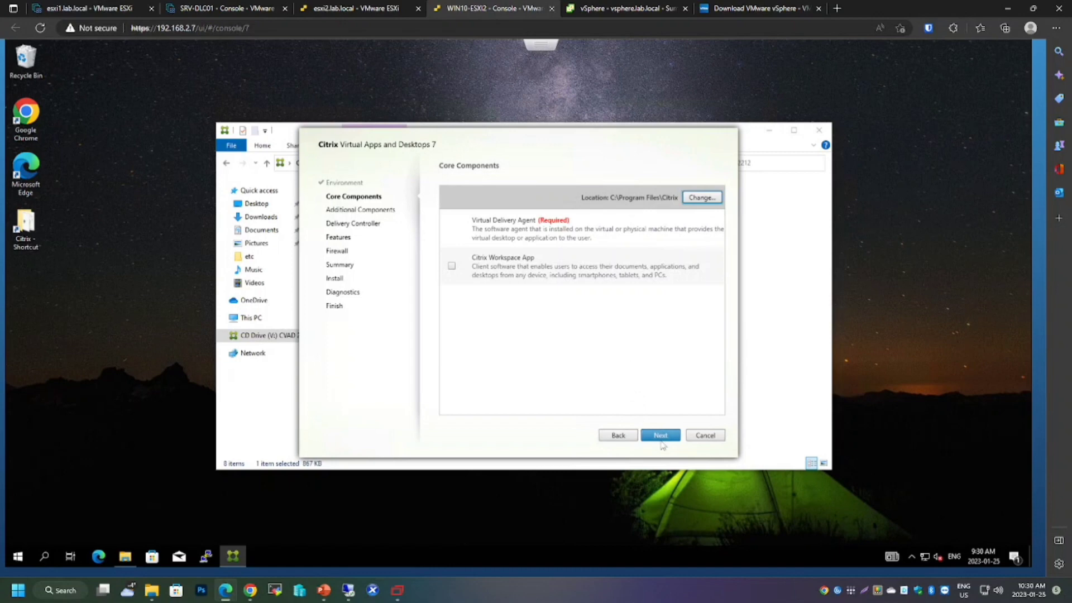
click(662, 441)
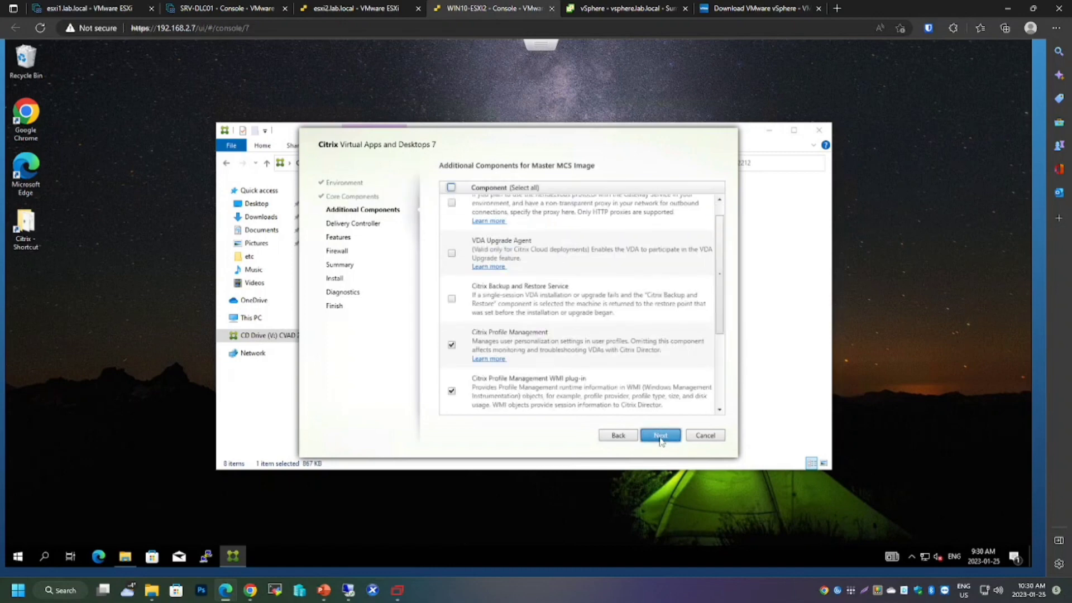
click(660, 437)
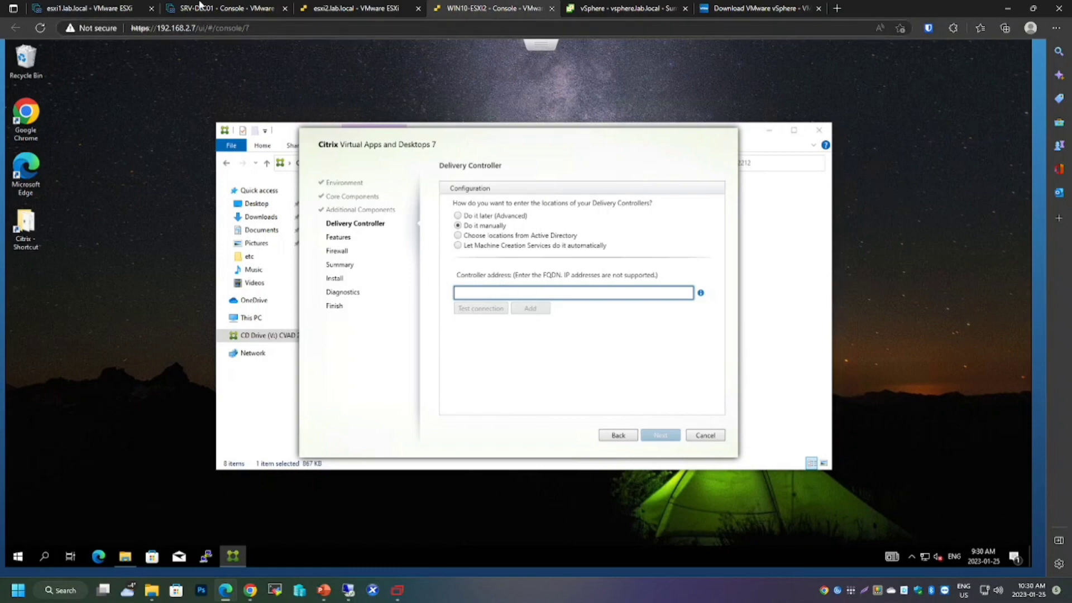
Sign in to the SRV-DLC01 console with the account password and open its system properties to check the full computer name.
click(201, 8)
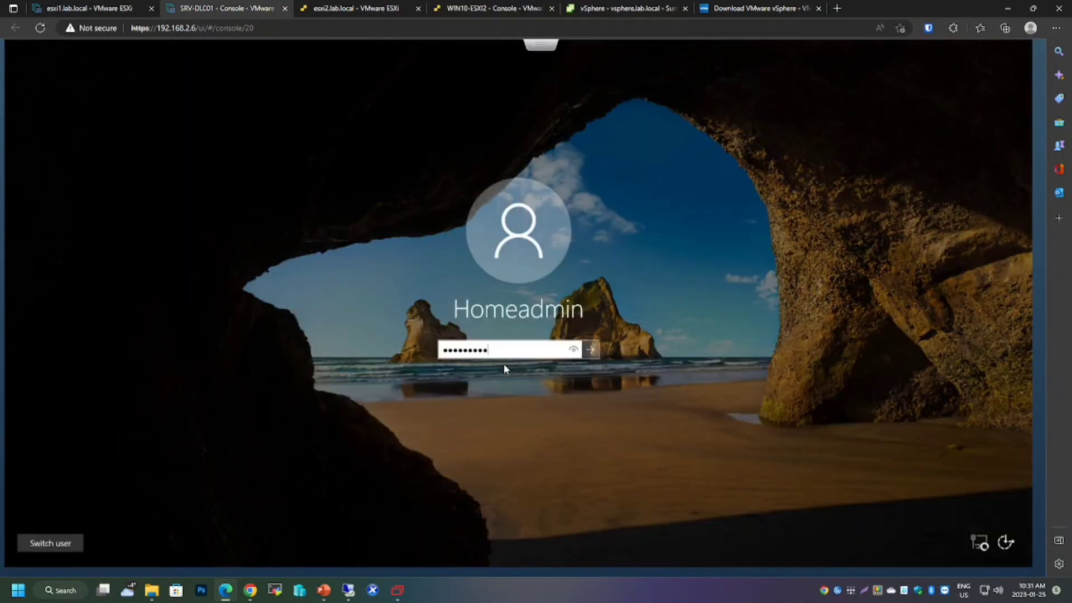
key(Return)
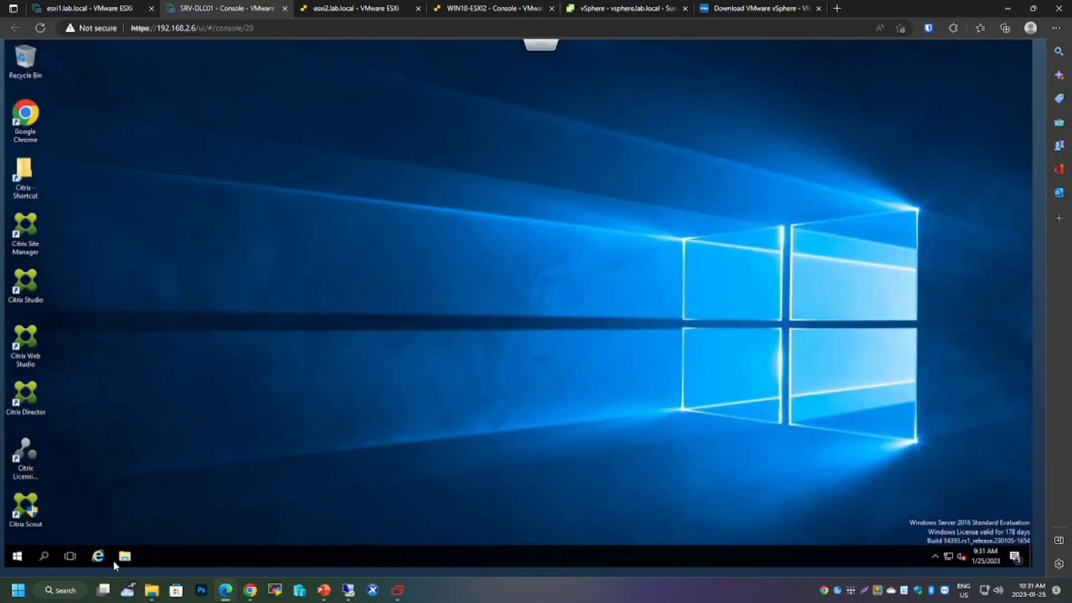
click(124, 556)
click(249, 269)
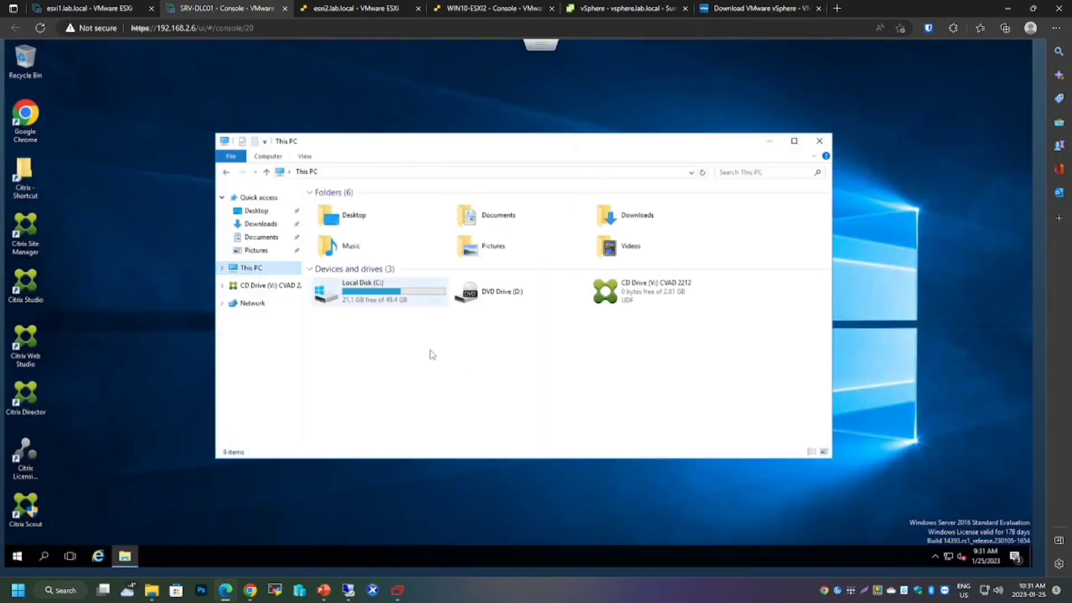
right_click(490, 389)
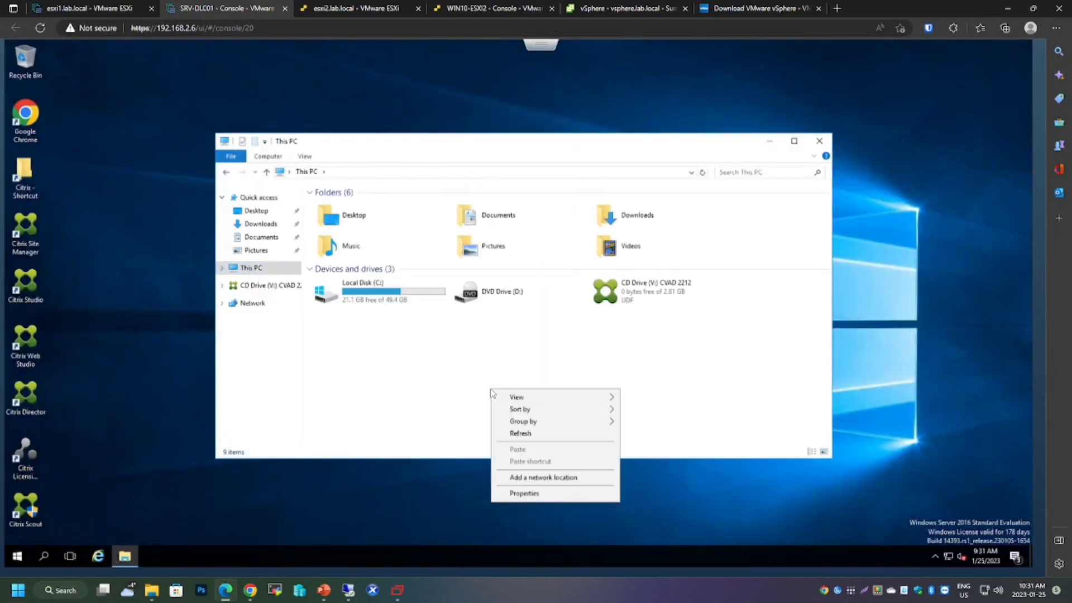
click(522, 493)
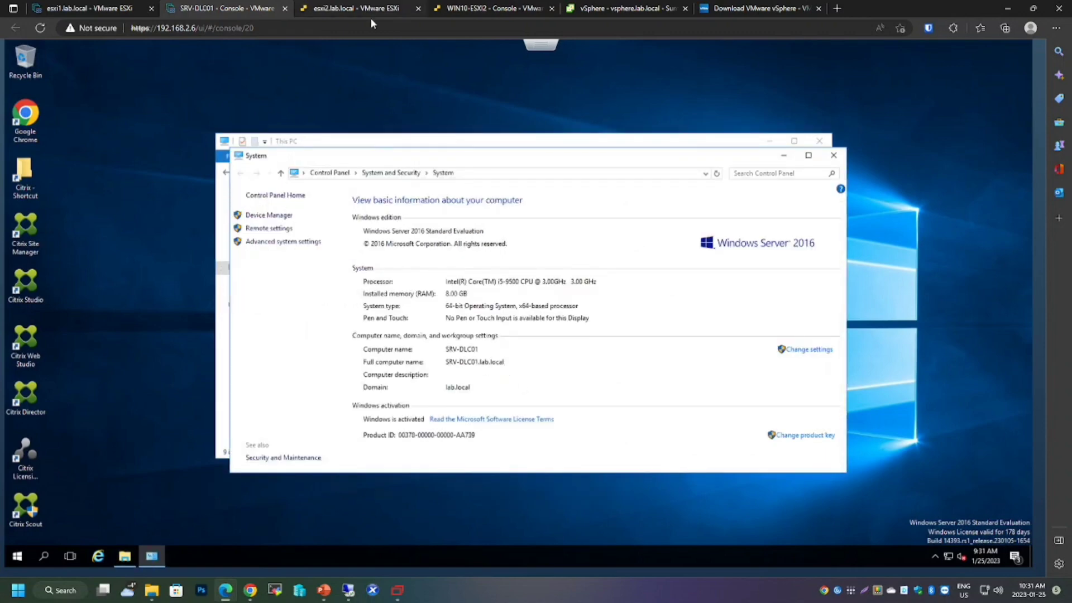
Back in the WIN10-ESXI2 installer, enter srv-dlc01.lab.local as the controller address, test the connection and add it.
click(463, 9)
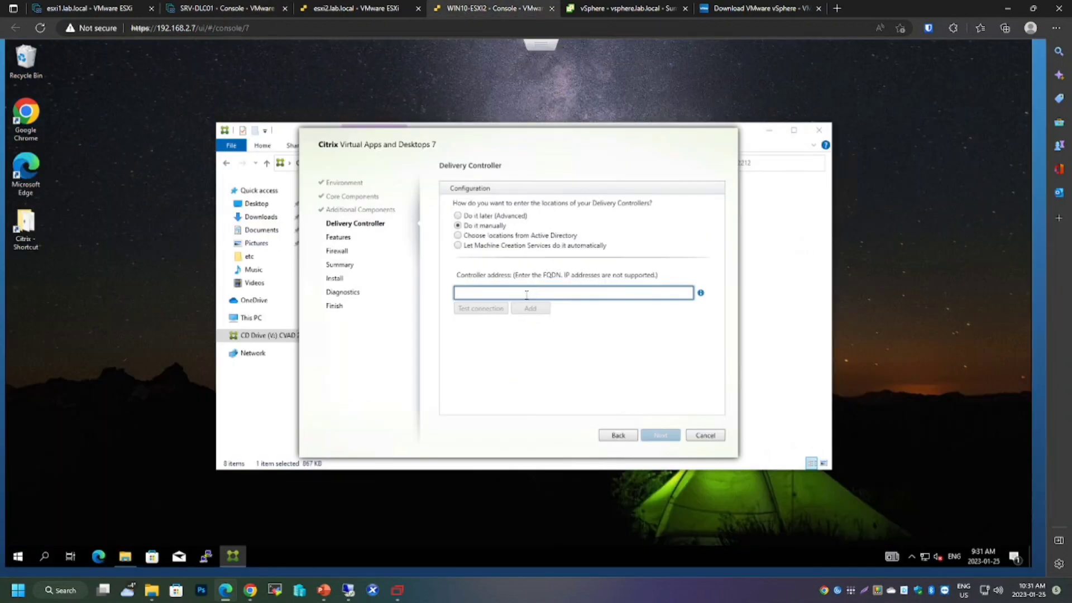
text(srv-dlc01.lab.local)
click(478, 309)
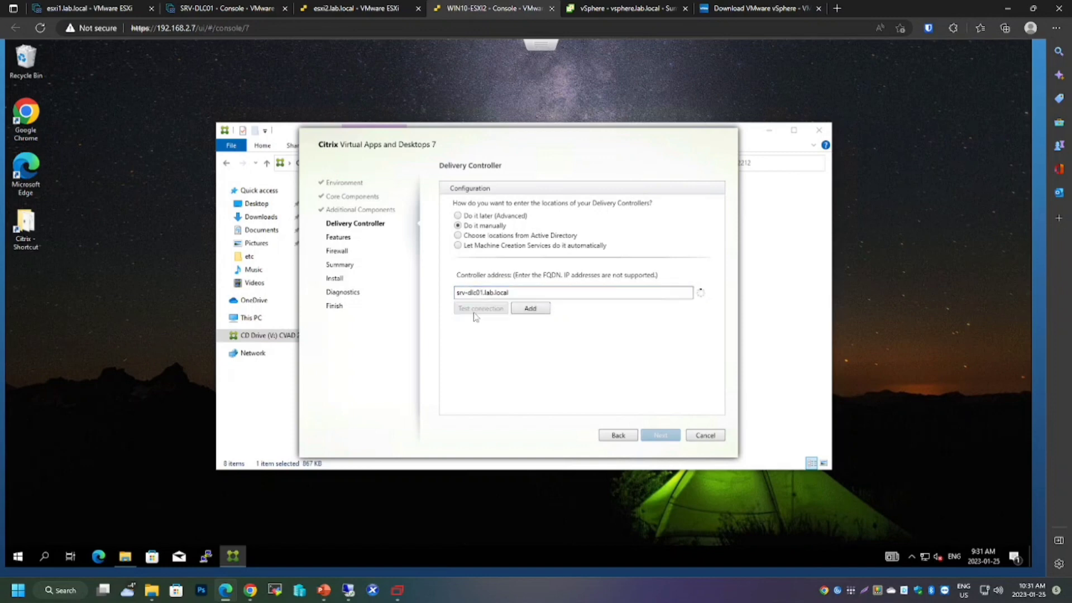
click(534, 308)
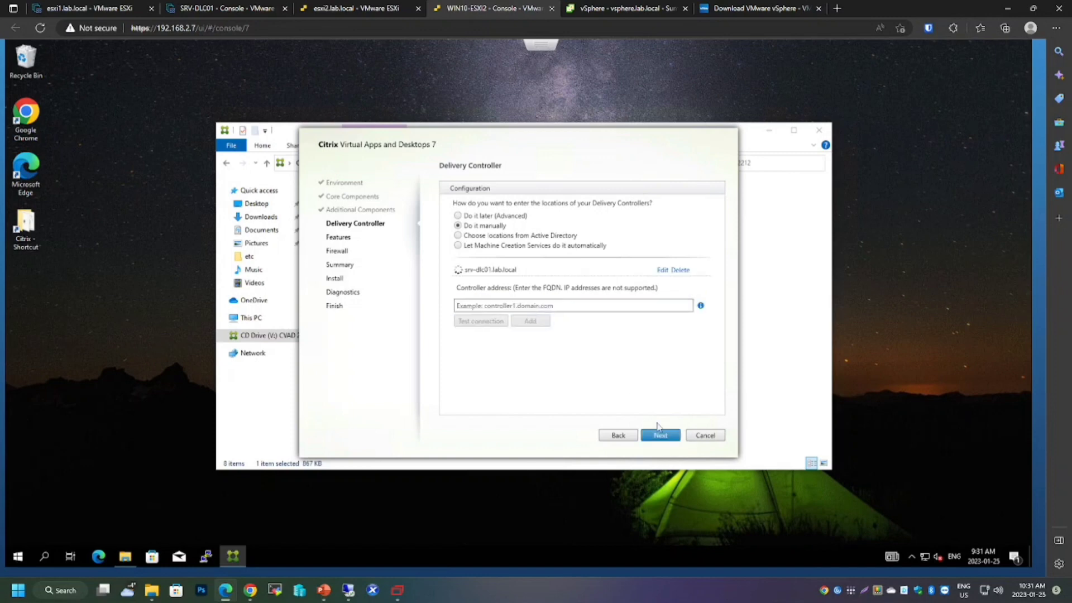
Accept the delivery controller and default features, and let the installer configure the firewall rules automatically.
click(661, 436)
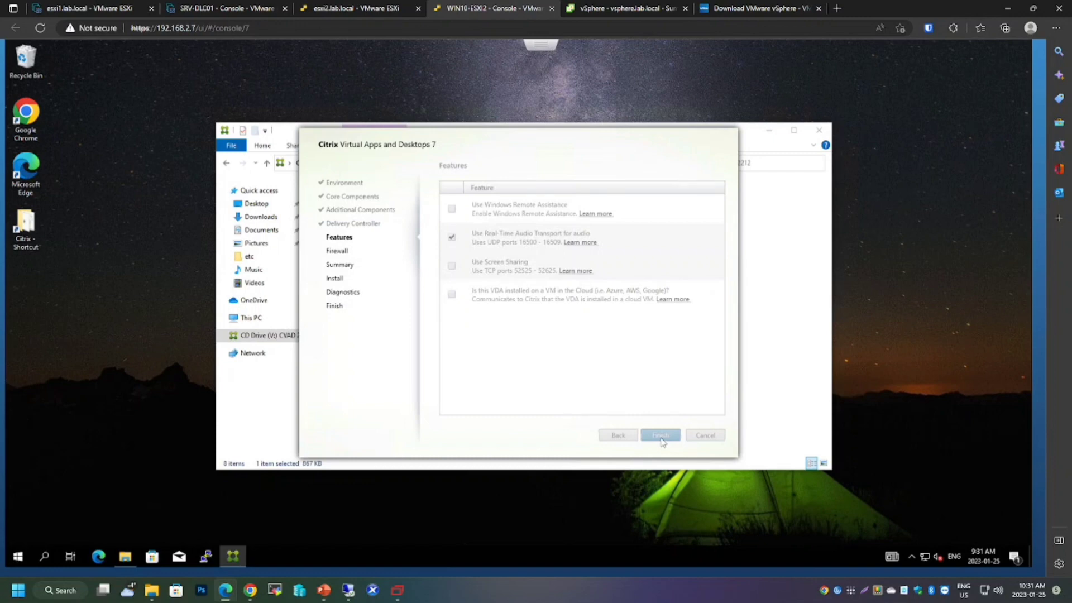
click(661, 440)
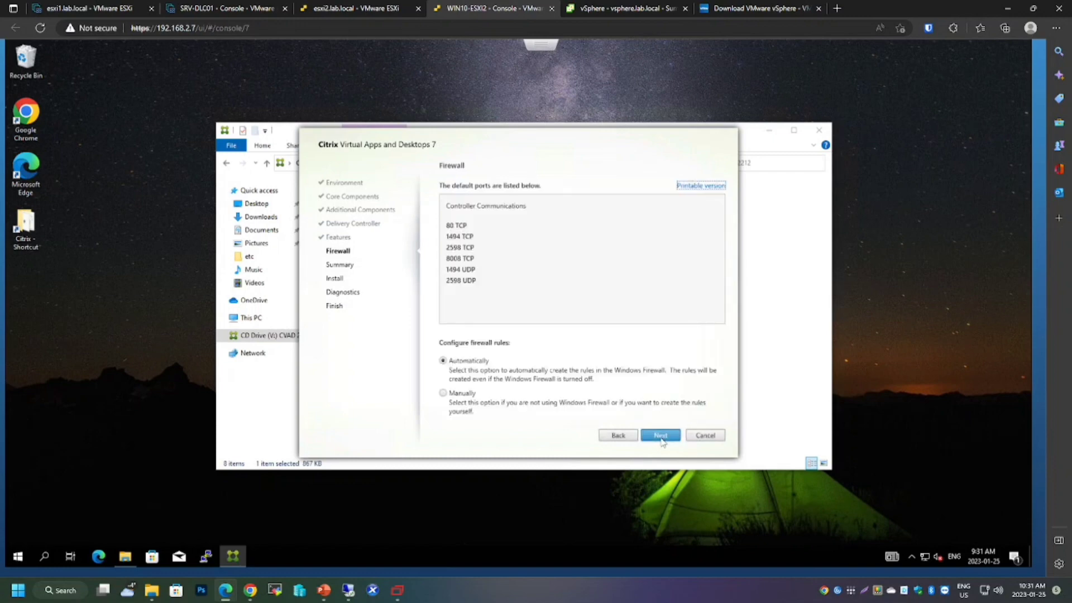
click(661, 437)
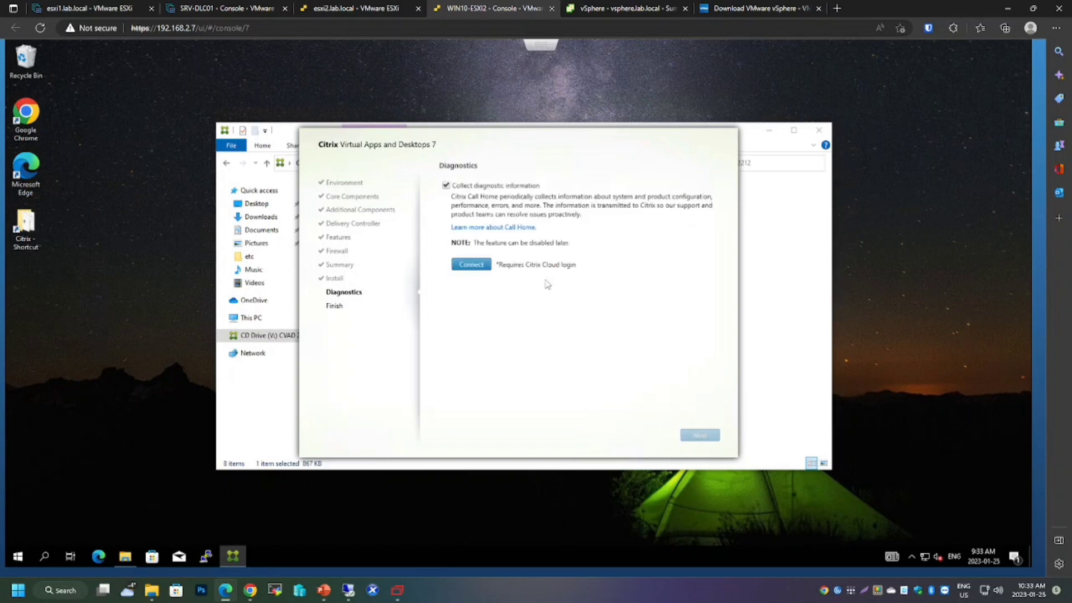
Turn off collecting diagnostic information and finish the installation with the machine restart enabled.
click(446, 186)
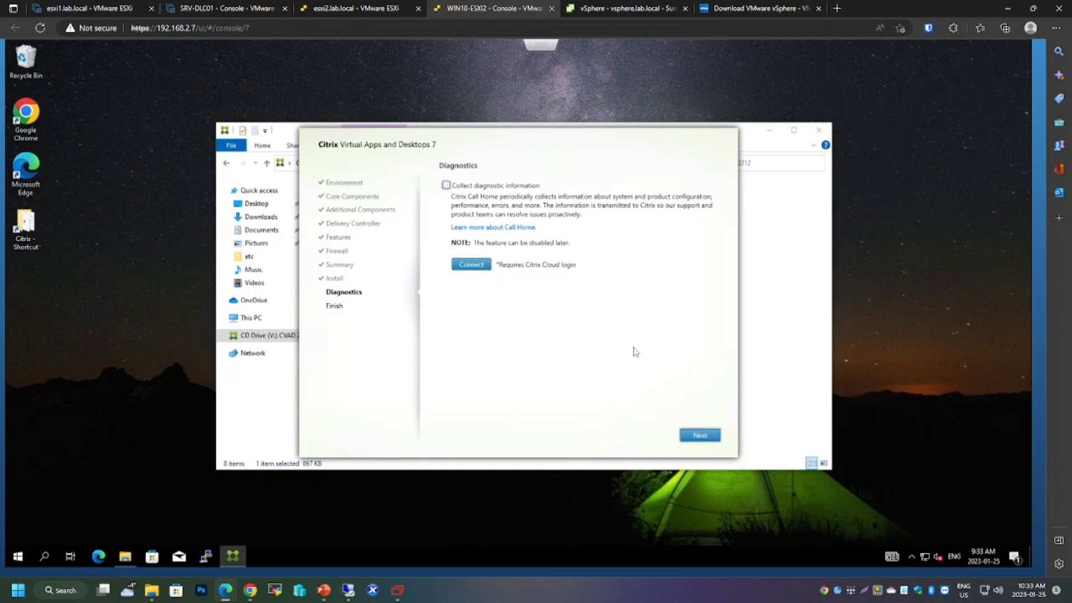
click(696, 436)
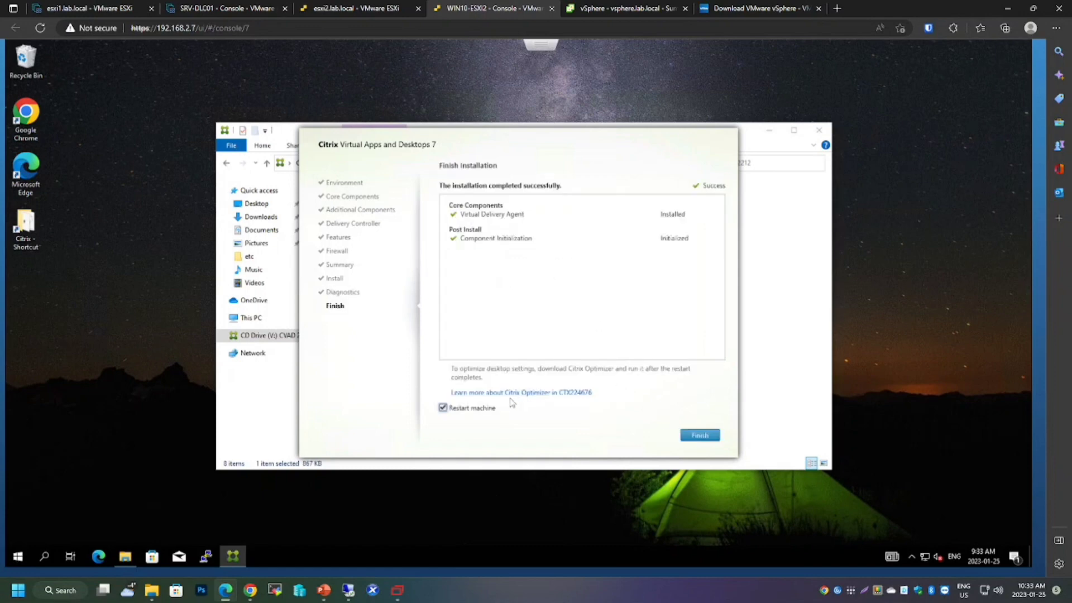
click(700, 436)
click(662, 316)
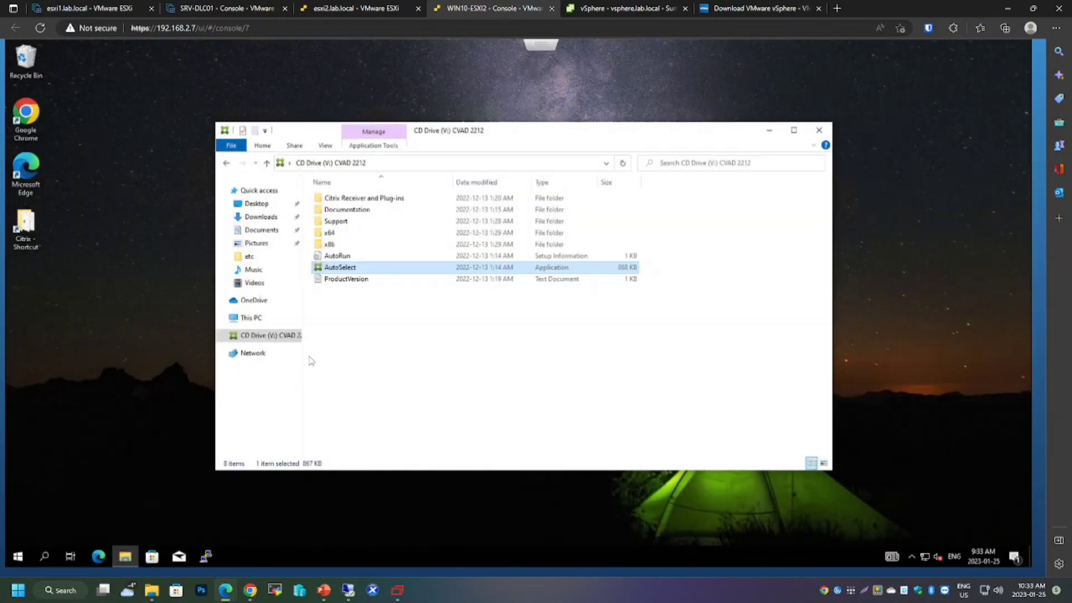